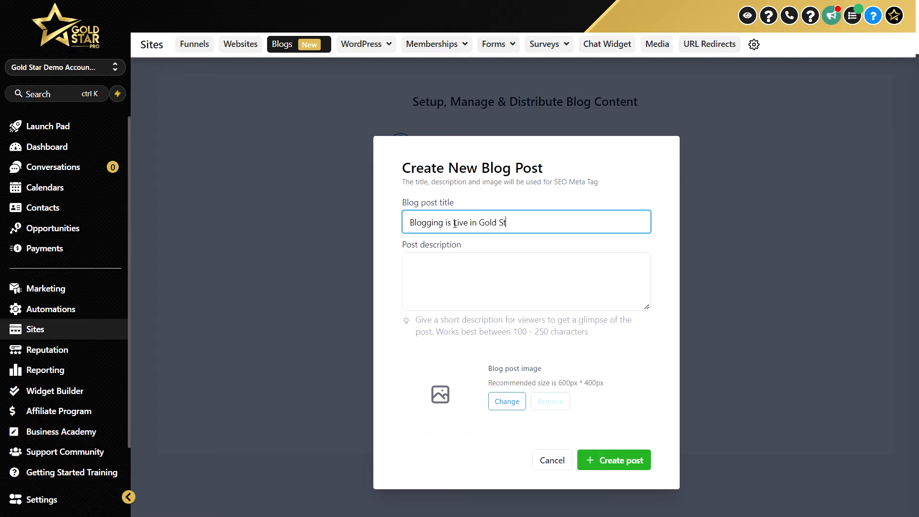
Create the blog post with the description "Excited to say Blogging is Live" and Blogging-Course.jpg as its image
{"action": "key", "text": "Tab"}
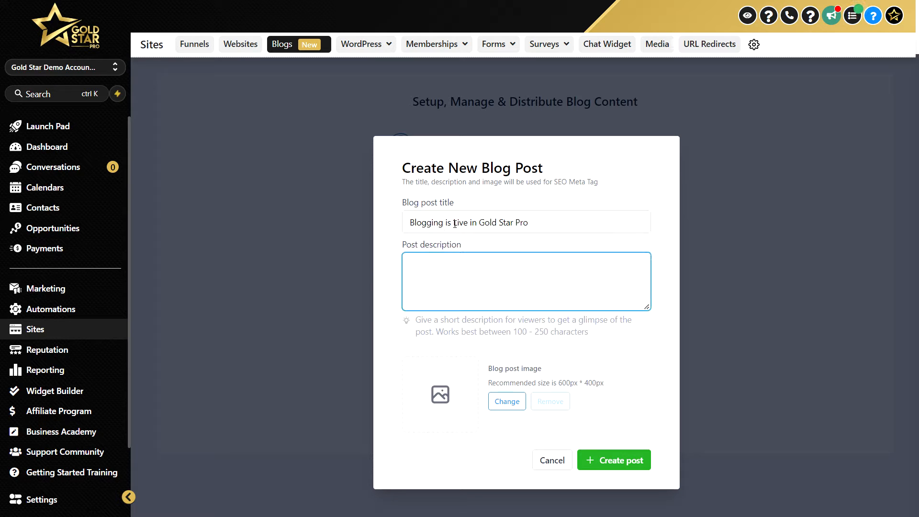
{"action": "type", "text": "Excited to say Blogging is Live"}
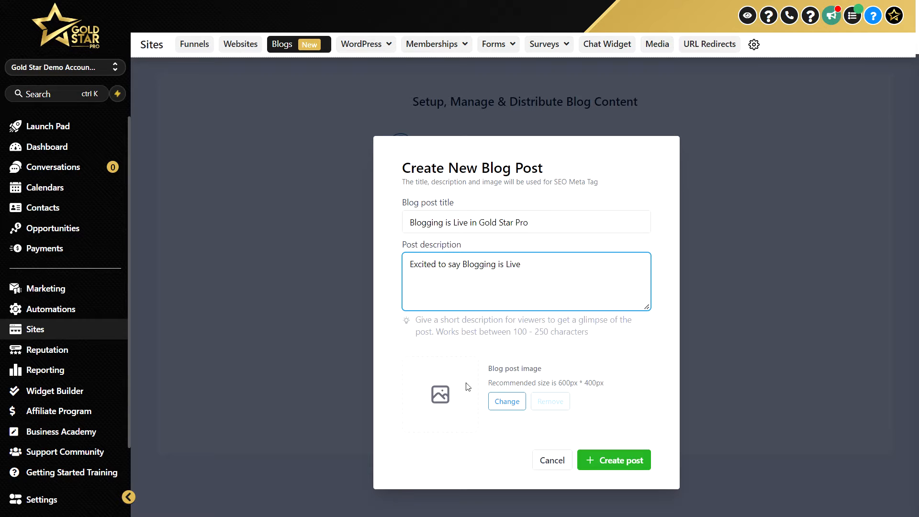
{"action": "left_click", "coordinate": [506, 401]}
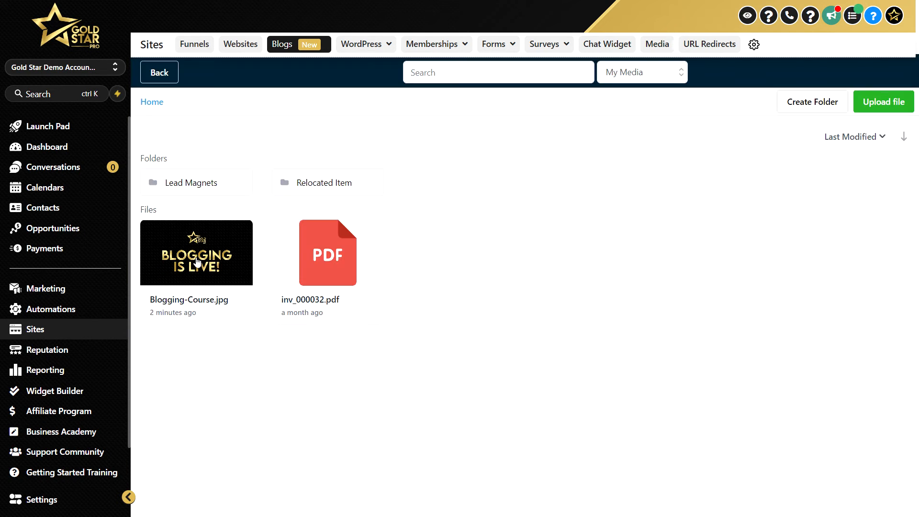
{"action": "left_click", "coordinate": [197, 261]}
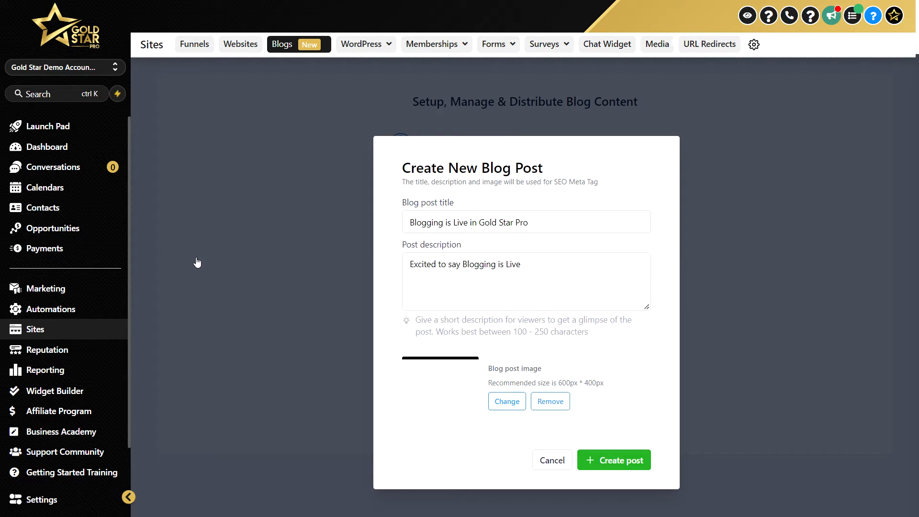
{"action": "left_click", "coordinate": [621, 462]}
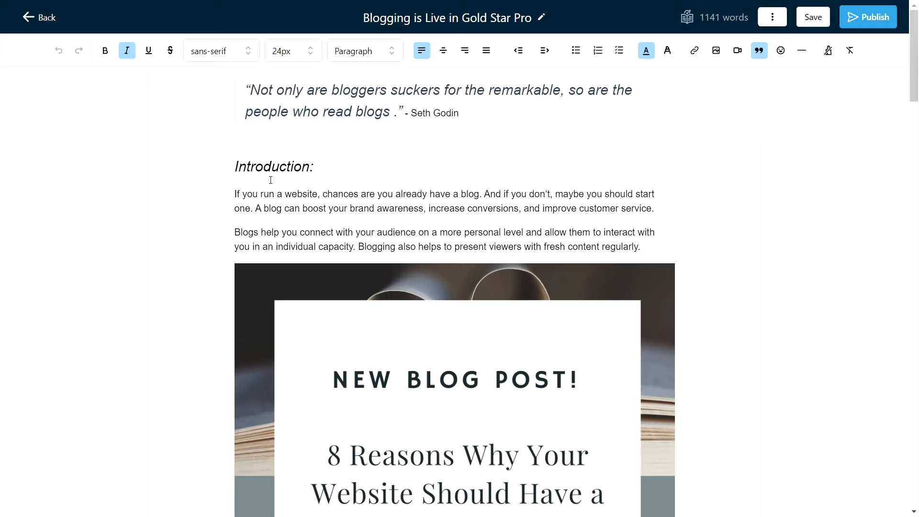
Look through the sample article in the new post's body and delete all of its content
{"action": "scroll", "coordinate": [328, 189], "scroll_direction": "down", "scroll_amount": 15}
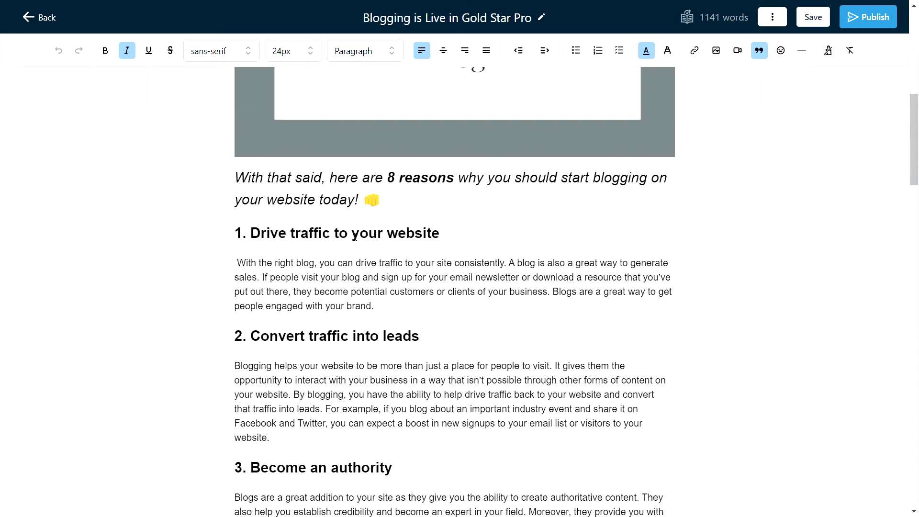
{"action": "scroll", "coordinate": [355, 244], "scroll_direction": "down", "scroll_amount": 10}
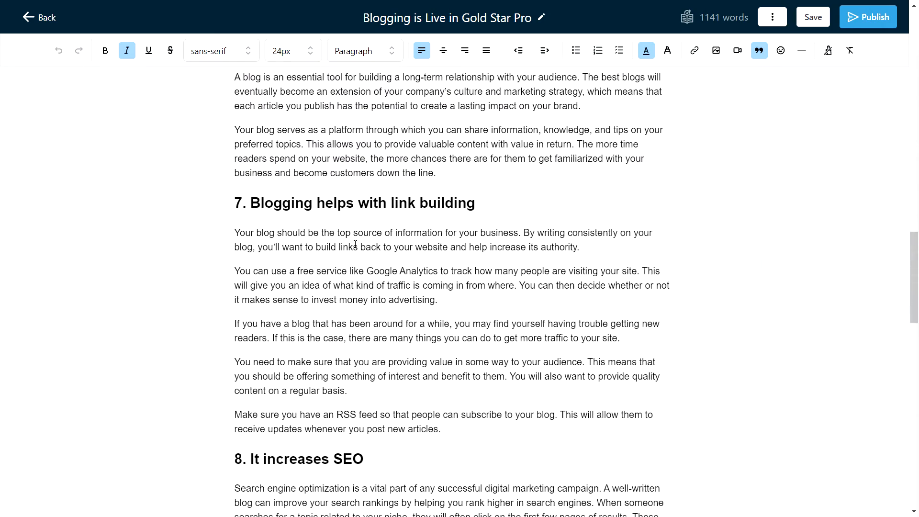
{"action": "scroll", "coordinate": [355, 244], "scroll_direction": "up", "scroll_amount": 15}
{"action": "scroll", "coordinate": [355, 244], "scroll_direction": "up", "scroll_amount": 10}
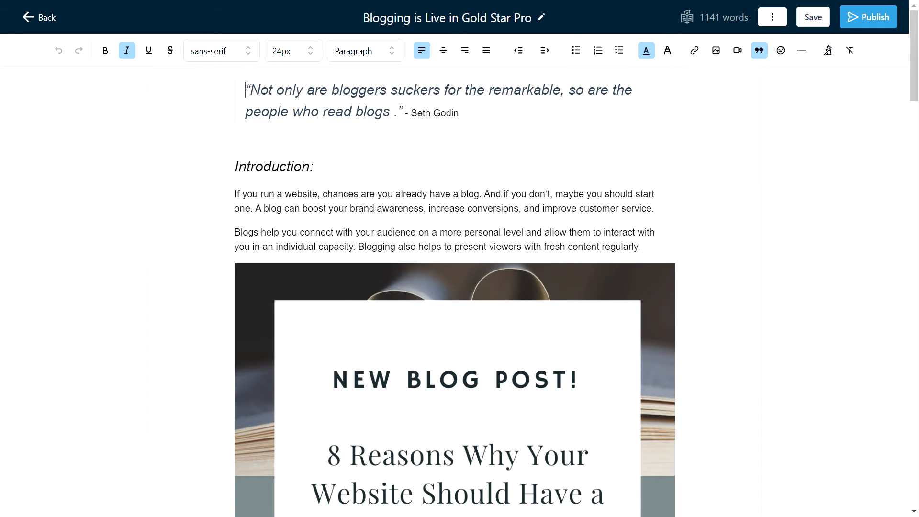
{"action": "key", "text": "ctrl+a"}
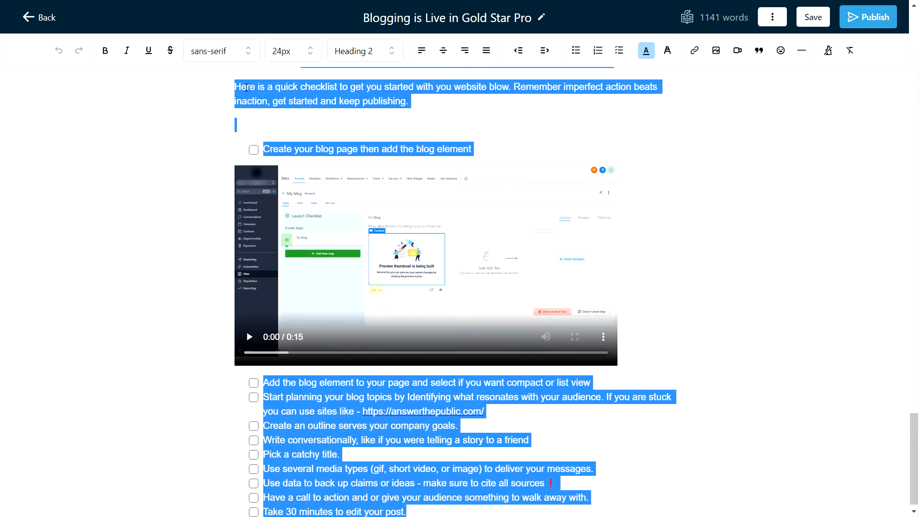
{"action": "key", "text": "BackSpace"}
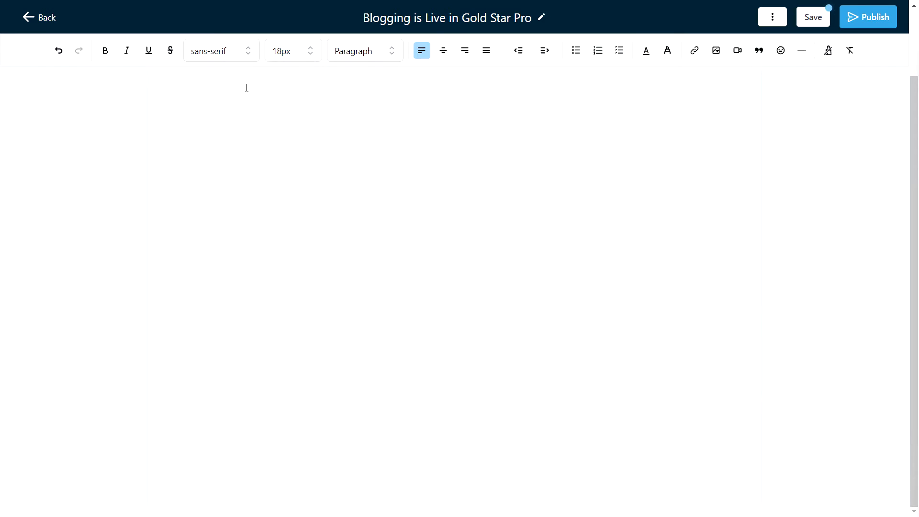
Paste the prepared "Learn How to Get Started with Blogging in Gold Star Pro" article into the empty post body and save it
{"action": "scroll", "coordinate": [334, 170], "scroll_direction": "up", "scroll_amount": 3}
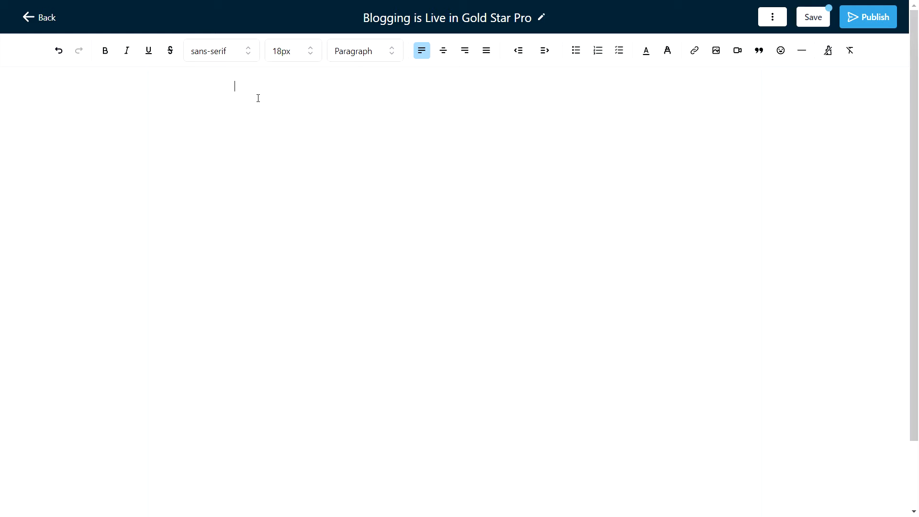
{"action": "key", "text": "ctrl+z"}
{"action": "scroll", "coordinate": [315, 202], "scroll_direction": "up", "scroll_amount": 20}
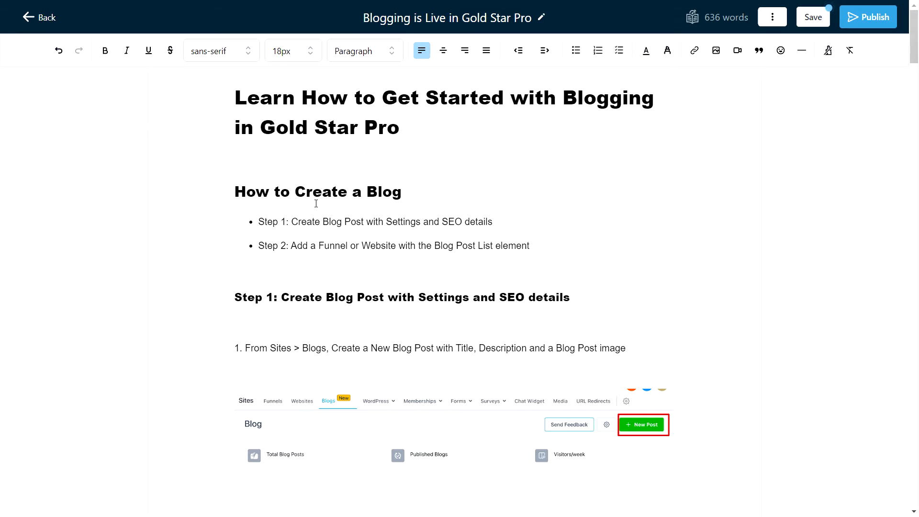
{"action": "left_click", "coordinate": [813, 22]}
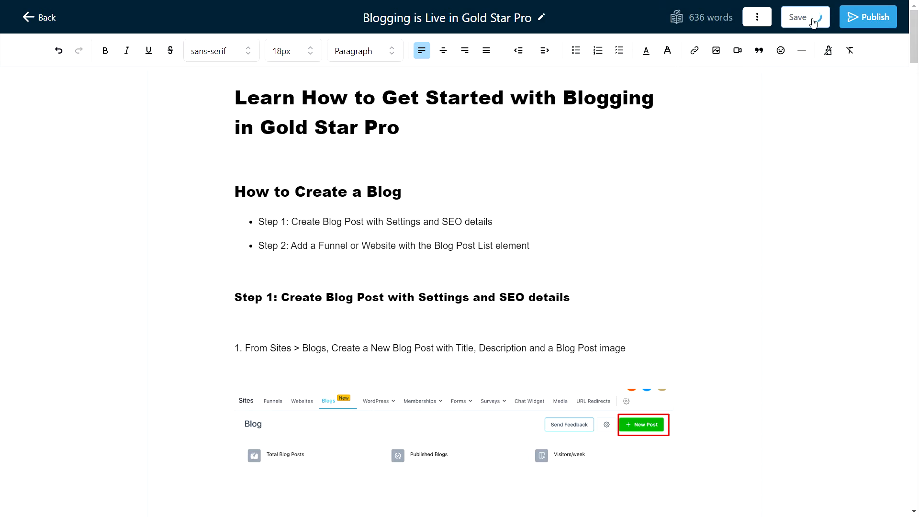
Proceed to the post's publishing options, assign the Test category and enter the keyword "blogging"
{"action": "left_click", "coordinate": [887, 23]}
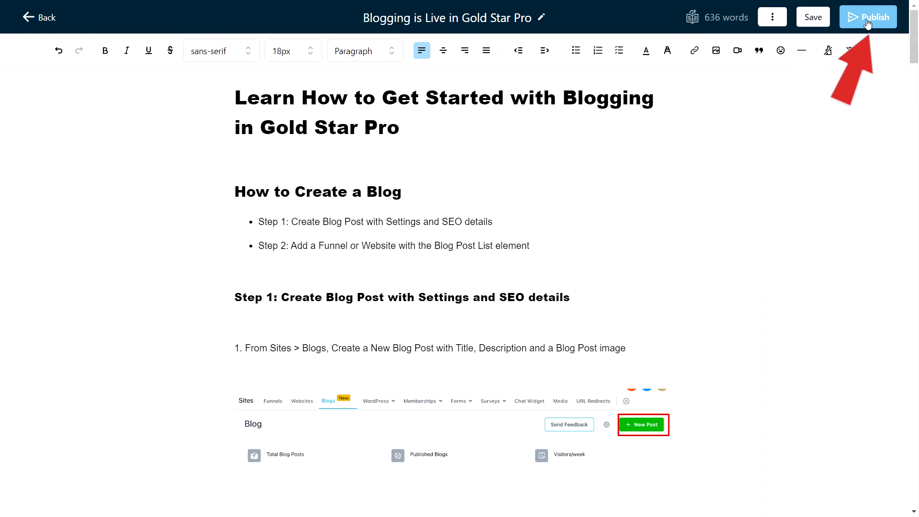
{"action": "left_click", "coordinate": [868, 23]}
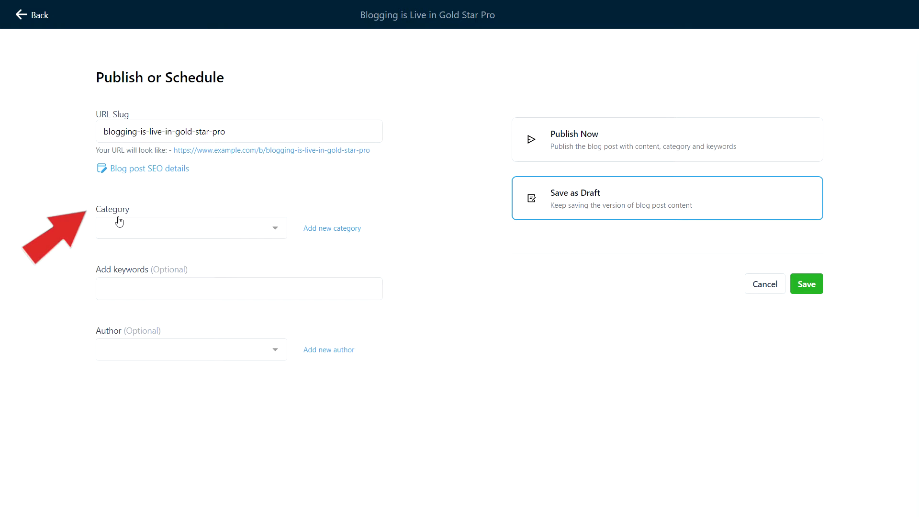
{"action": "left_click", "coordinate": [325, 232]}
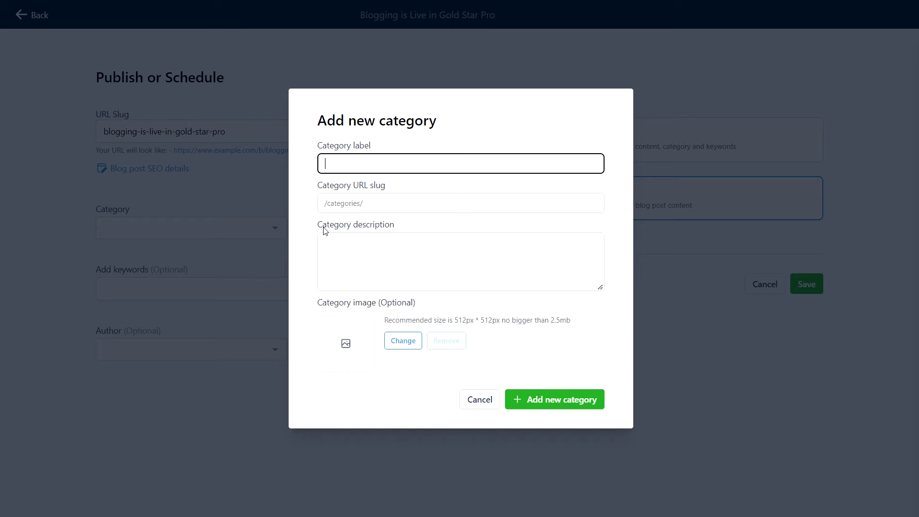
{"action": "left_click", "coordinate": [479, 400]}
{"action": "left_click", "coordinate": [133, 229]}
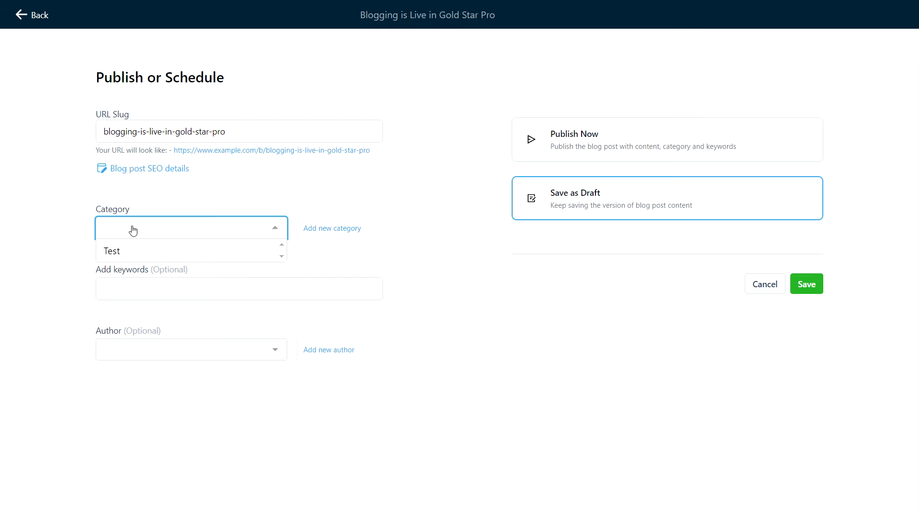
{"action": "left_click", "coordinate": [117, 252]}
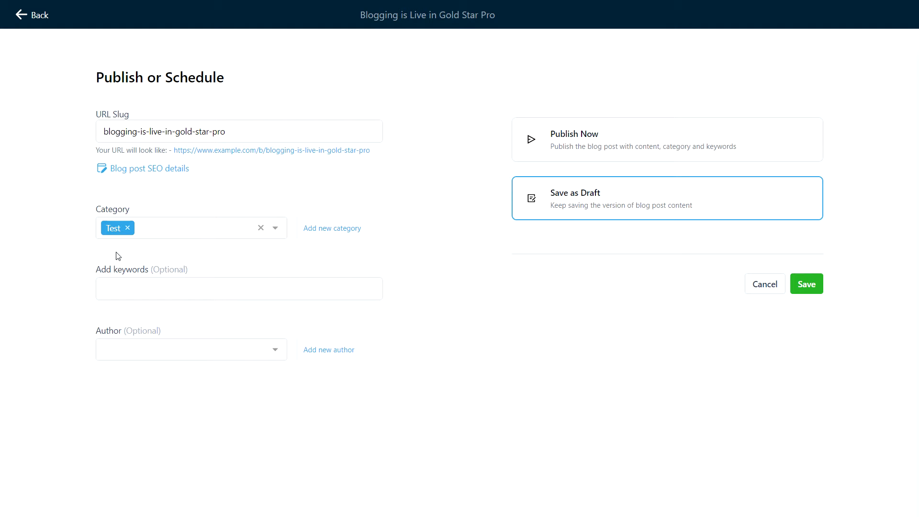
{"action": "left_click", "coordinate": [122, 285]}
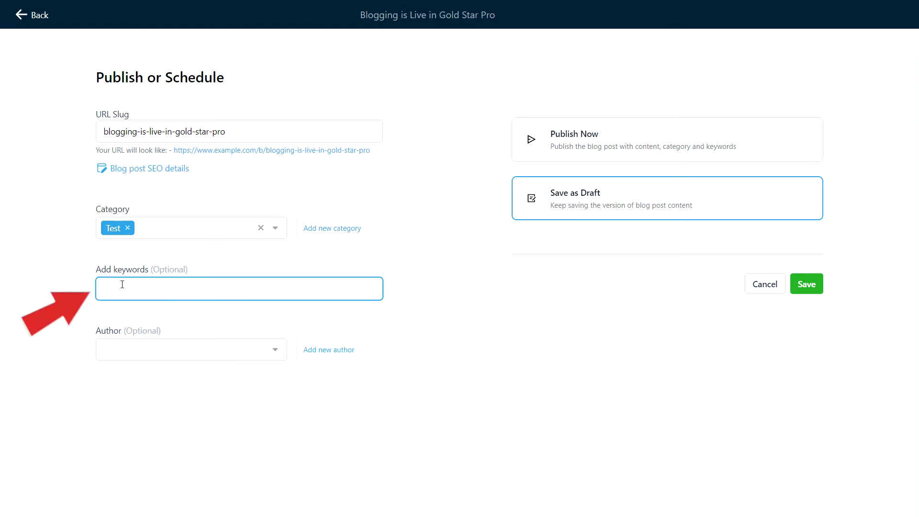
{"action": "type", "text": "blogging"}
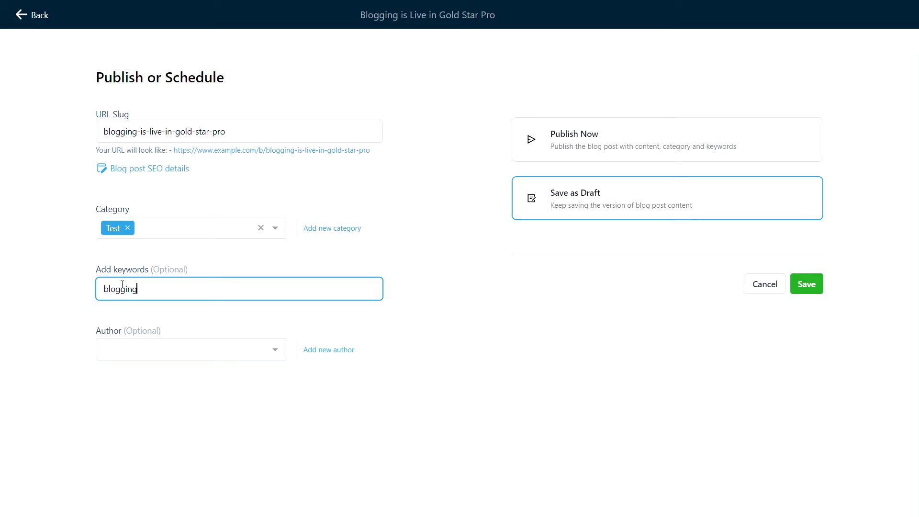
{"action": "left_click", "coordinate": [123, 353]}
{"action": "left_click", "coordinate": [128, 355]}
{"action": "left_click", "coordinate": [321, 352]}
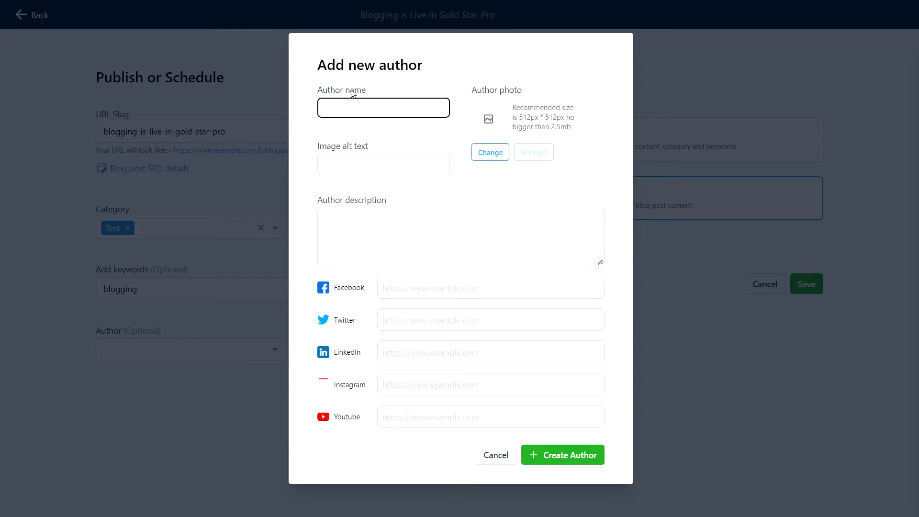
{"action": "left_click", "coordinate": [496, 458]}
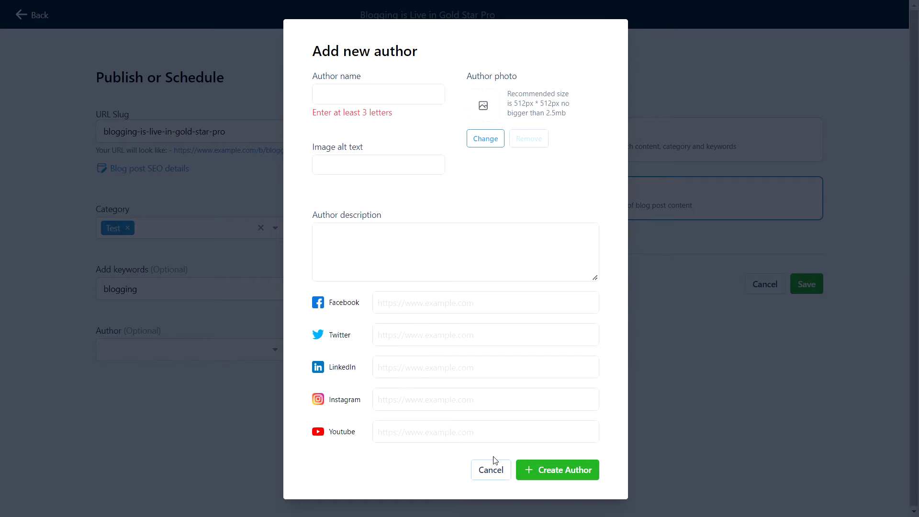
{"action": "left_click", "coordinate": [493, 468]}
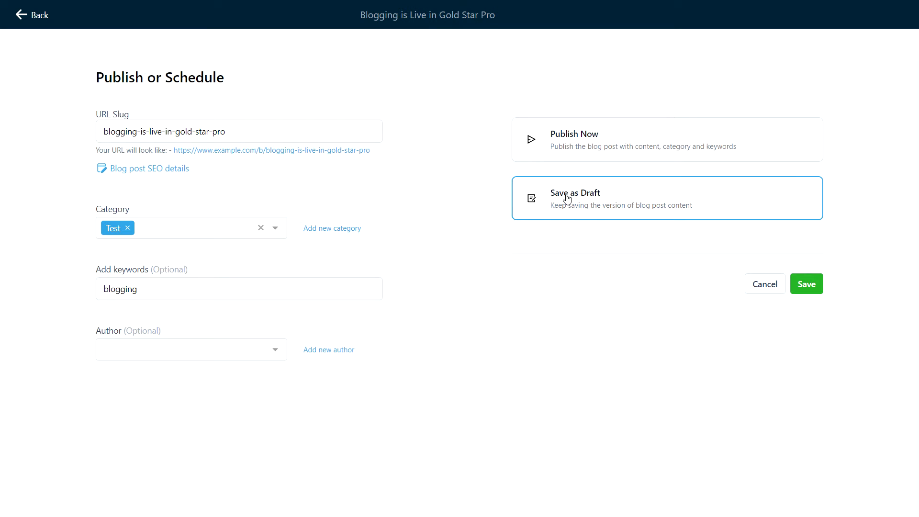
Publish the blog post immediately and look at the blog's author and category settings
{"action": "left_click", "coordinate": [570, 149]}
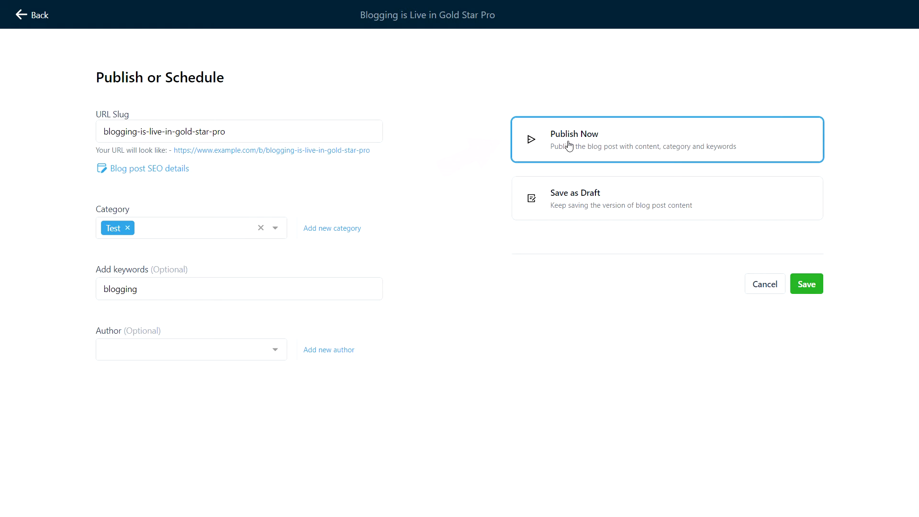
{"action": "left_click", "coordinate": [804, 285]}
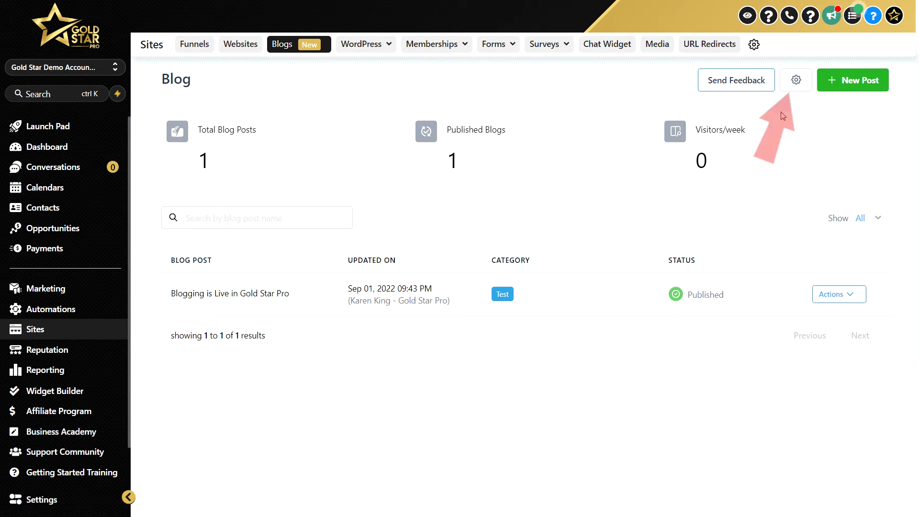
{"action": "left_click", "coordinate": [796, 89]}
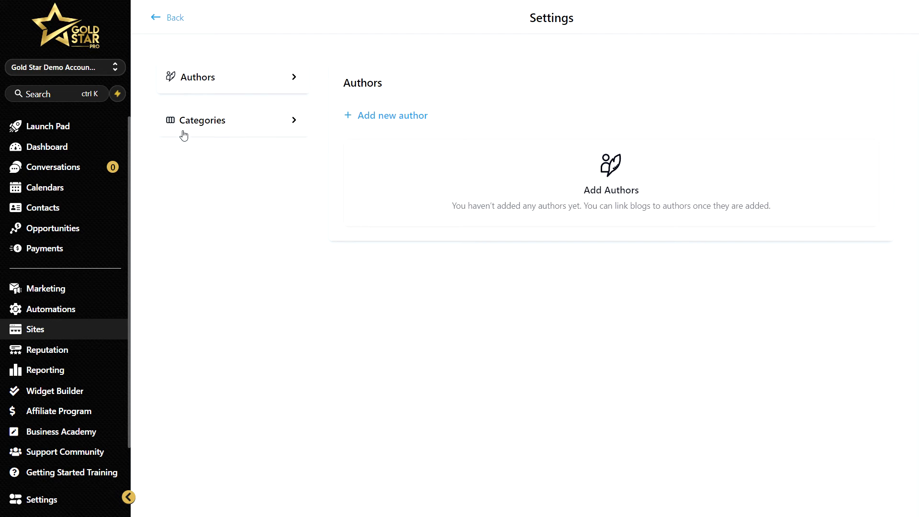
{"action": "left_click", "coordinate": [156, 22]}
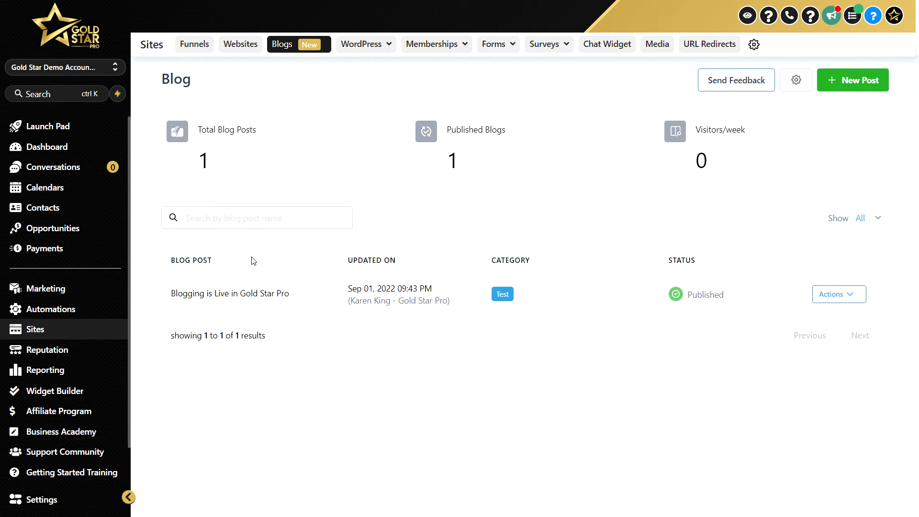
Open the Blogging Test page of the Blogging Test website in the page editor
{"action": "left_click", "coordinate": [245, 48]}
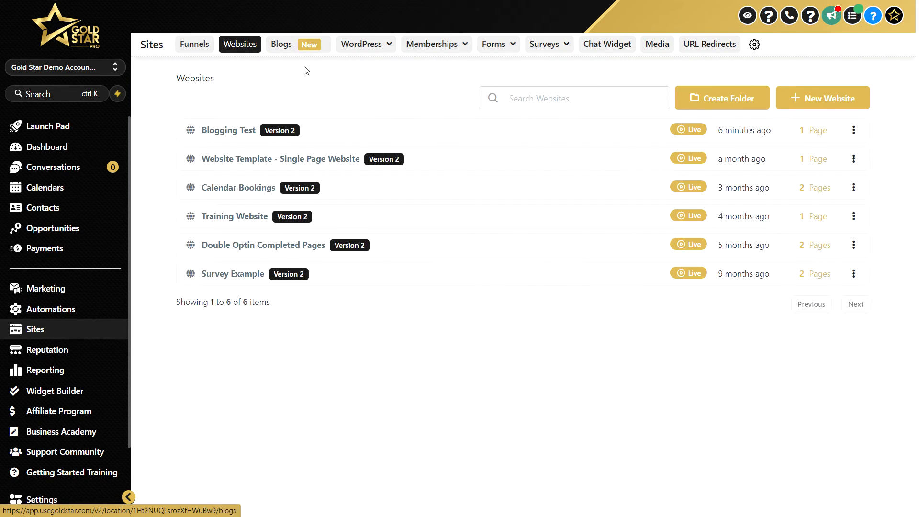
{"action": "left_click", "coordinate": [224, 136]}
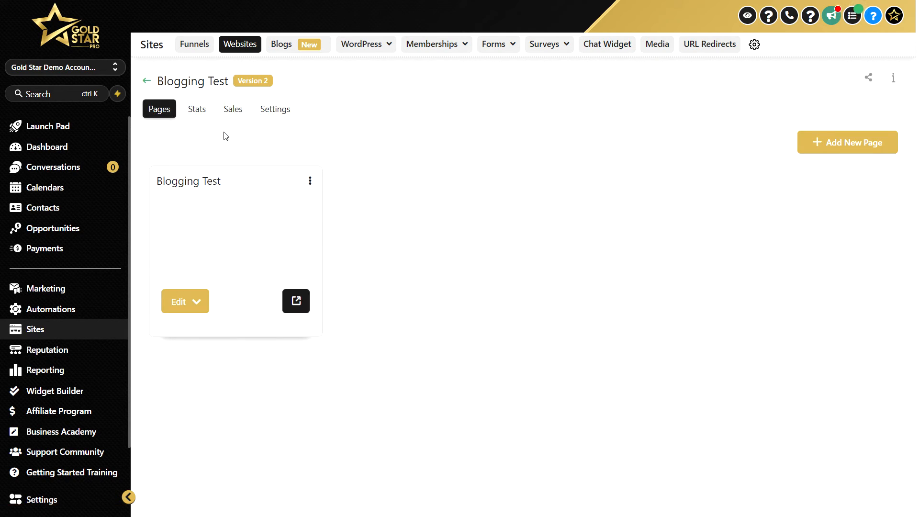
{"action": "left_click", "coordinate": [177, 303]}
{"action": "left_click", "coordinate": [195, 334]}
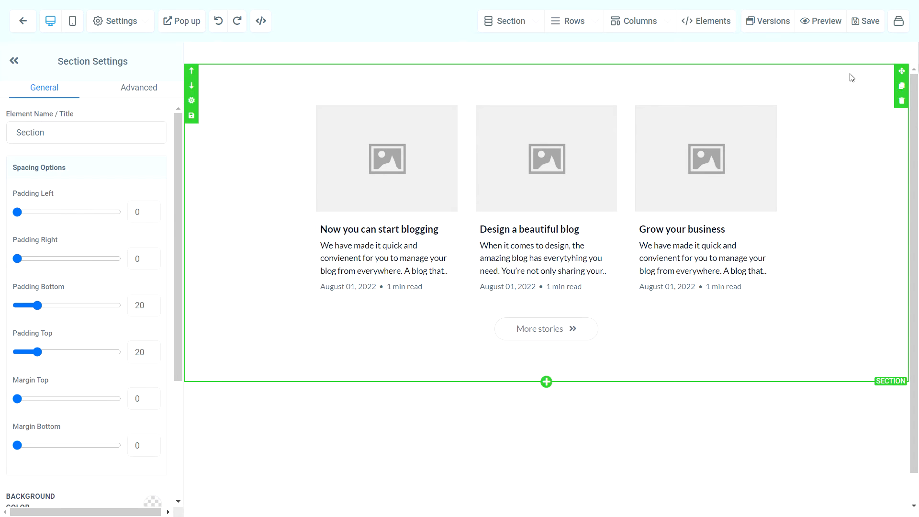
Replace the page's existing blog element with a new Blog Post List element using the Standard blog type
{"action": "left_click", "coordinate": [877, 84]}
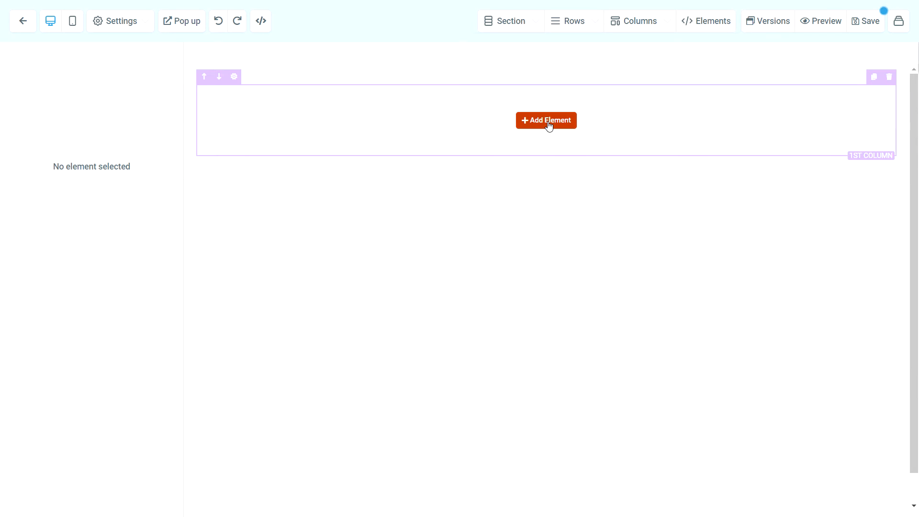
{"action": "left_click", "coordinate": [569, 126]}
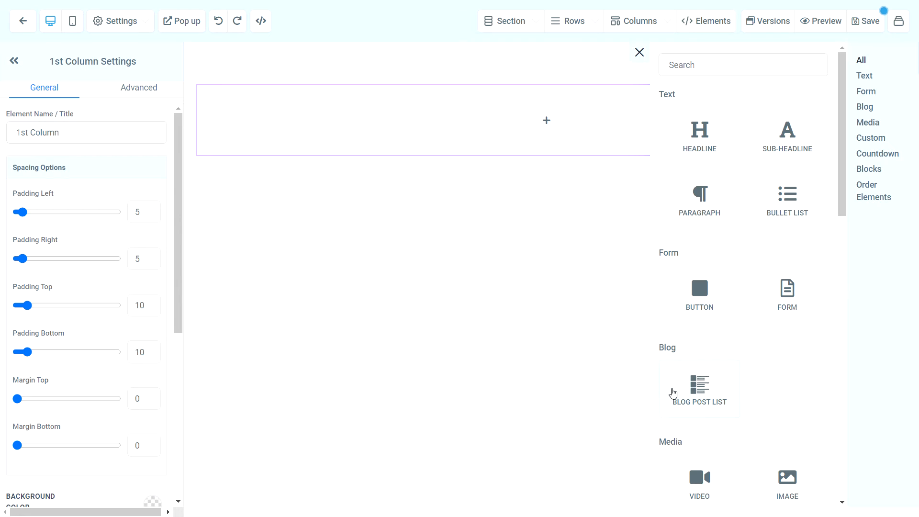
{"action": "left_click", "coordinate": [698, 386]}
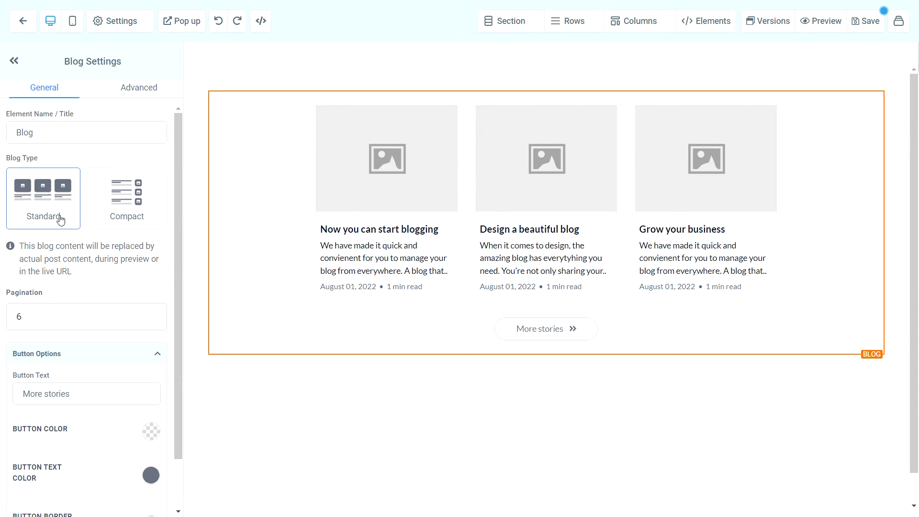
{"action": "left_click", "coordinate": [141, 205]}
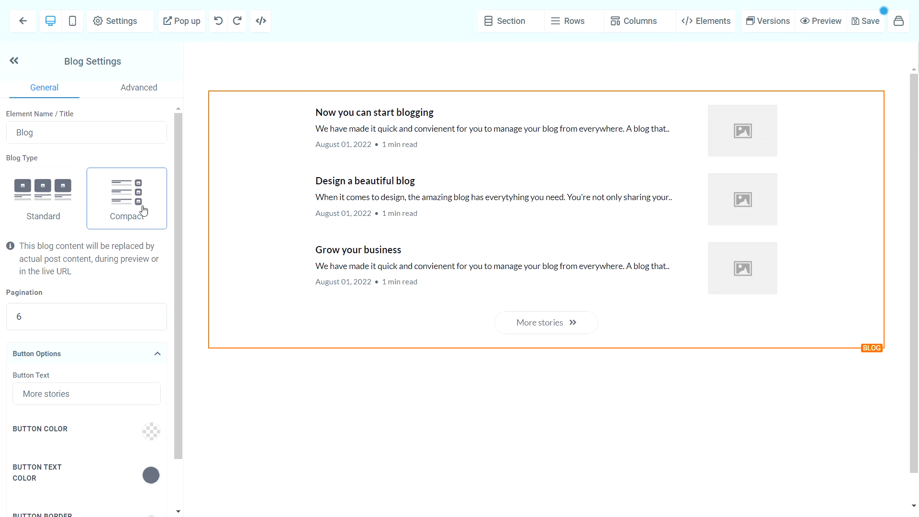
{"action": "left_click", "coordinate": [63, 210]}
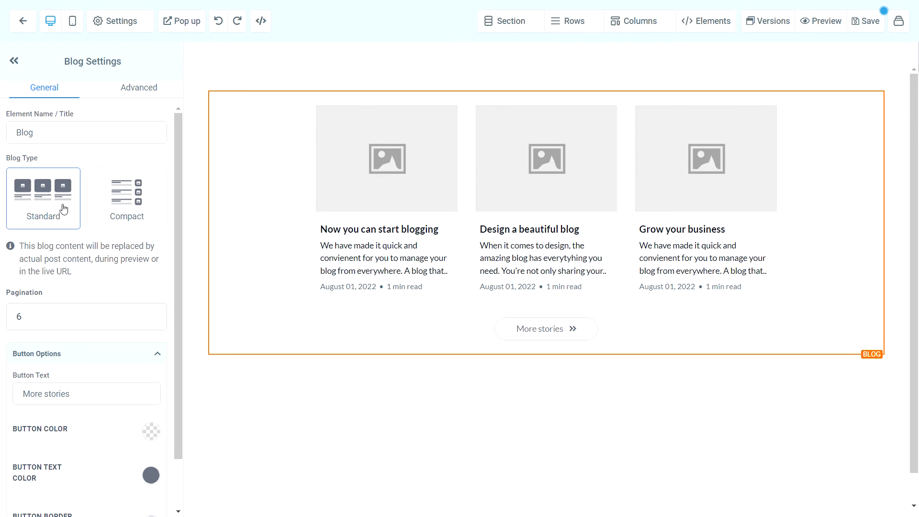
Set the button color of the blog element's More stories button to light yellow
{"action": "left_click", "coordinate": [33, 318]}
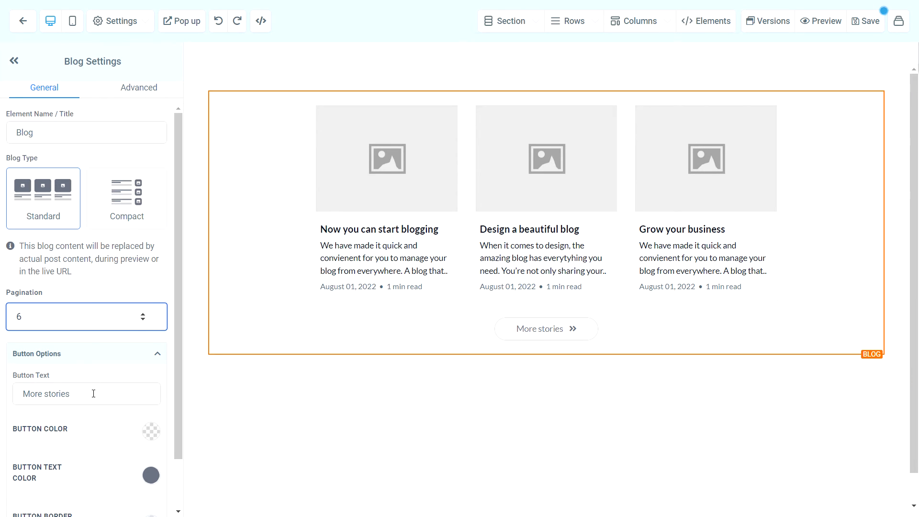
{"action": "key", "text": "Tab"}
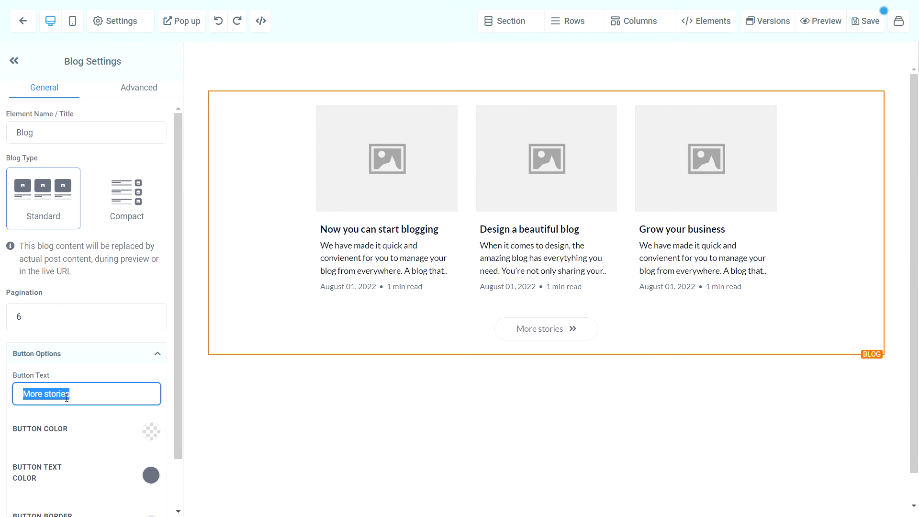
{"action": "left_click", "coordinate": [151, 432]}
{"action": "scroll", "coordinate": [96, 407], "scroll_direction": "down", "scroll_amount": 3}
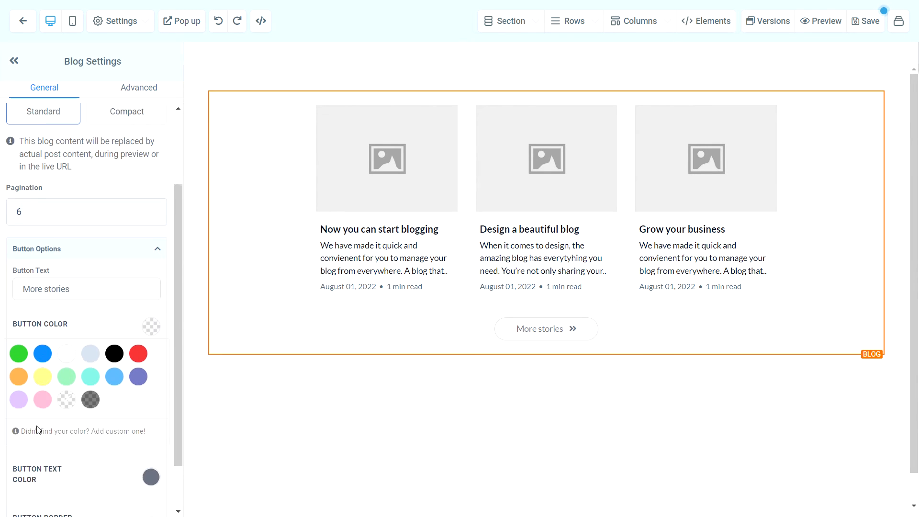
{"action": "left_click", "coordinate": [44, 371]}
{"action": "scroll", "coordinate": [117, 358], "scroll_direction": "down", "scroll_amount": 1}
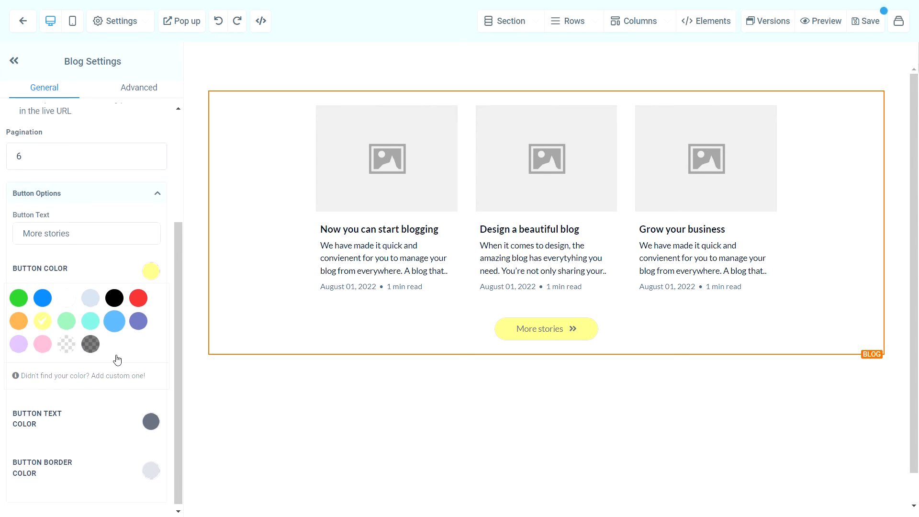
Look through the blog element's advanced settings for spacing, border and shadow, and visibility and custom class
{"action": "scroll", "coordinate": [117, 359], "scroll_direction": "up", "scroll_amount": 4}
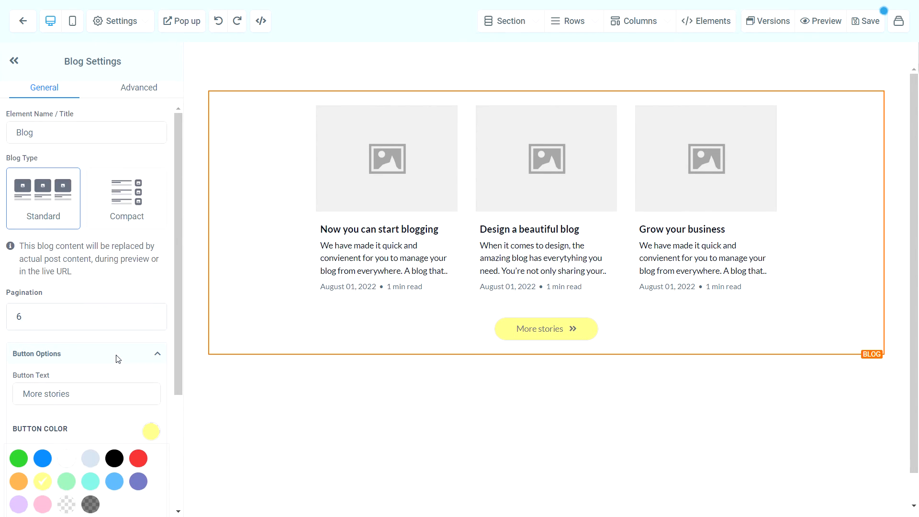
{"action": "left_click", "coordinate": [133, 93]}
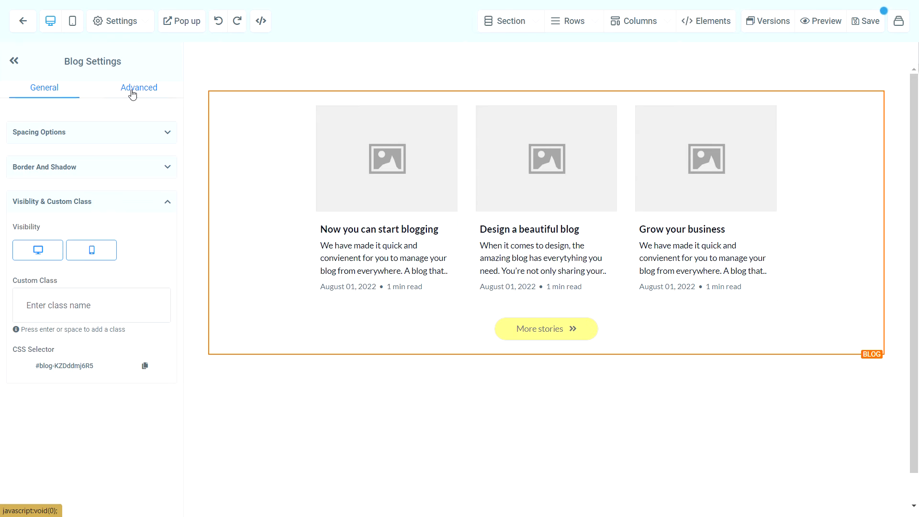
{"action": "left_click", "coordinate": [67, 134]}
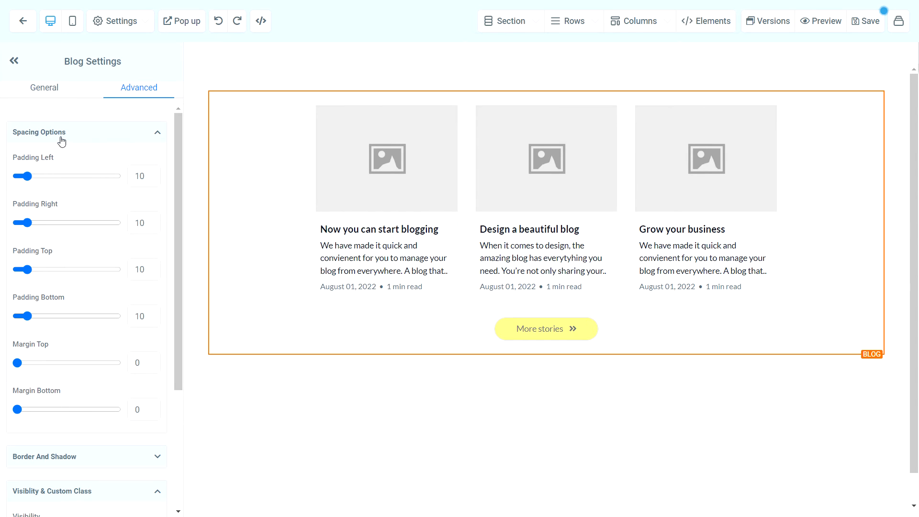
{"action": "left_click", "coordinate": [66, 174]}
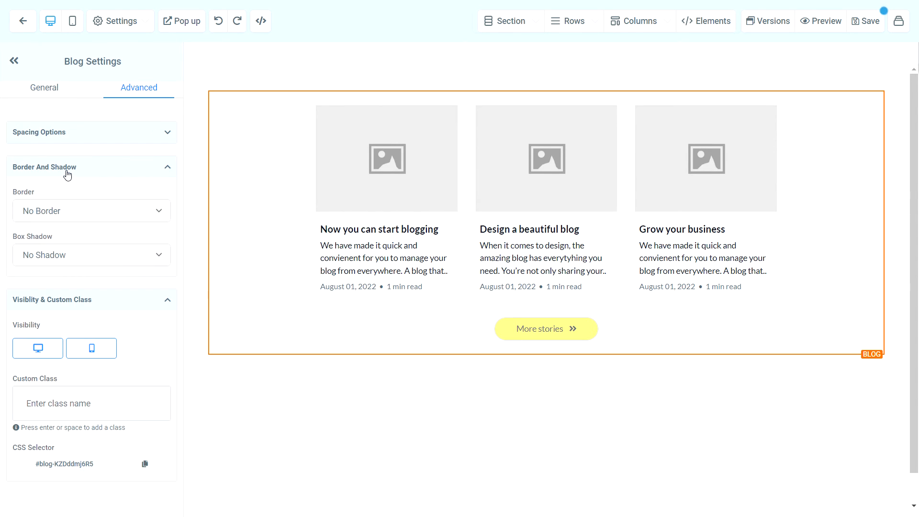
{"action": "left_click", "coordinate": [66, 205]}
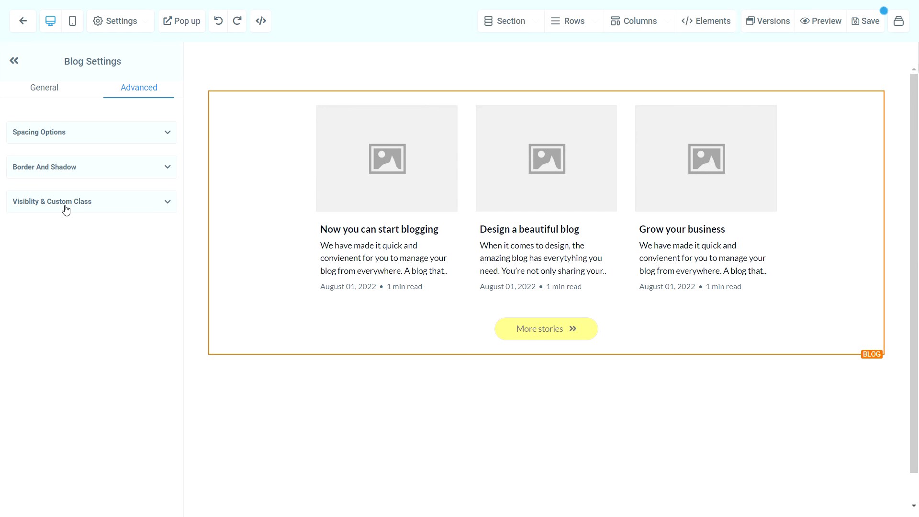
Save the page with the SEO meta title "Blogging is Live"
{"action": "left_click", "coordinate": [864, 25]}
{"action": "left_click", "coordinate": [728, 129]}
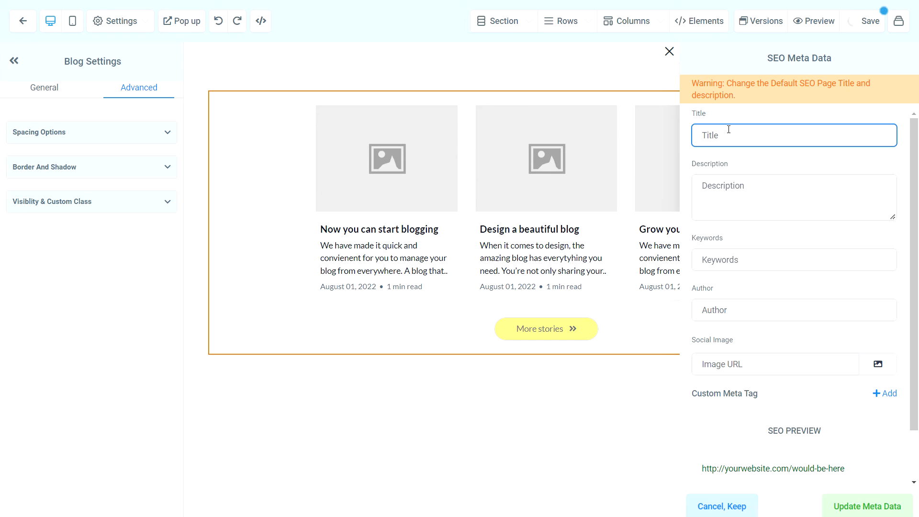
{"action": "type", "text": "B"}
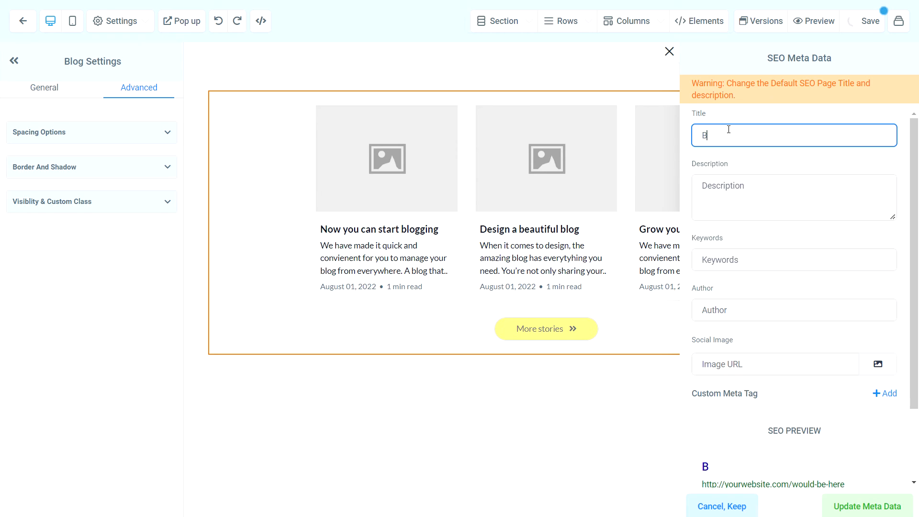
{"action": "type", "text": "logging is Live"}
{"action": "left_click", "coordinate": [849, 501]}
{"action": "left_click", "coordinate": [866, 22]}
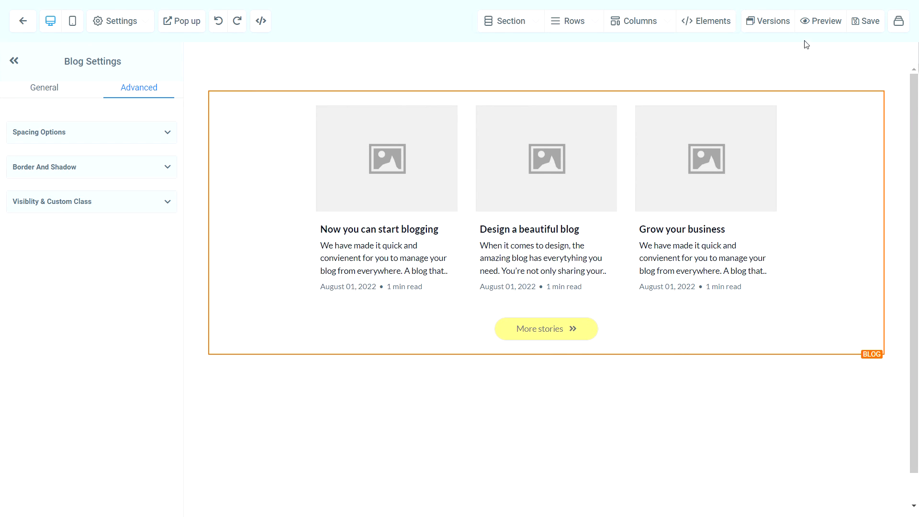
Preview the page, read through the "Blogging is Live in Gold Star Pro" post, and return to the page editor
{"action": "left_click", "coordinate": [820, 22]}
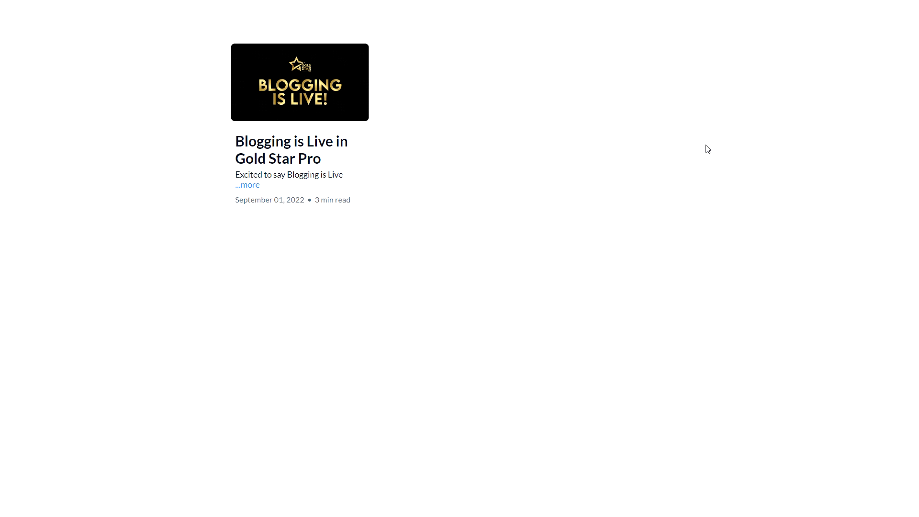
{"action": "left_click", "coordinate": [297, 98]}
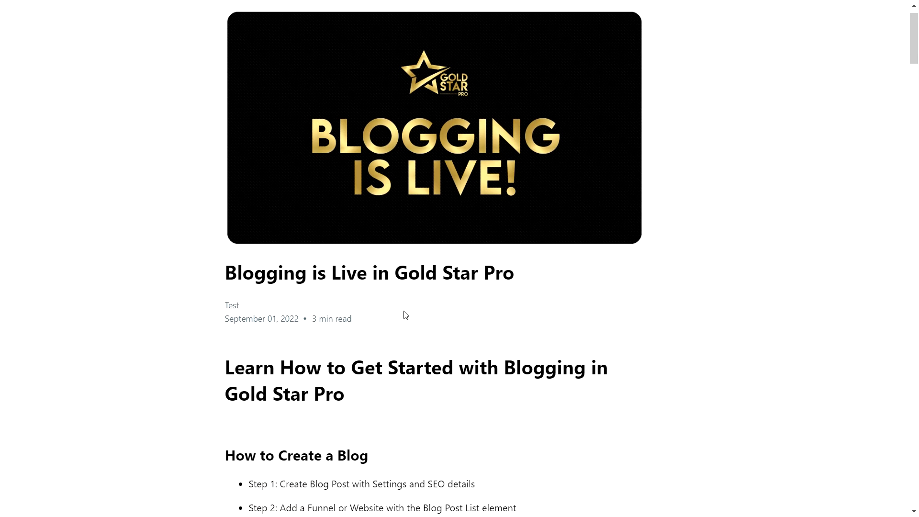
{"action": "scroll", "coordinate": [405, 315], "scroll_direction": "down", "scroll_amount": 20}
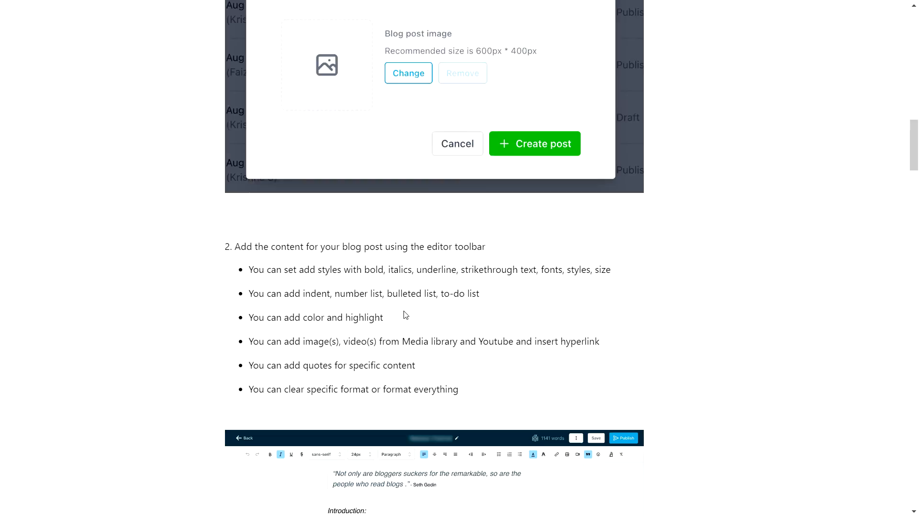
{"action": "scroll", "coordinate": [406, 316], "scroll_direction": "down", "scroll_amount": 20}
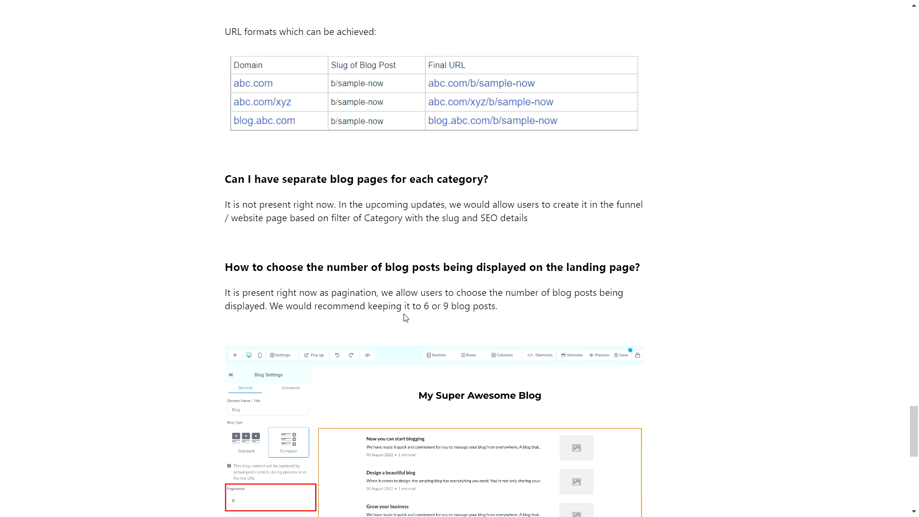
{"action": "scroll", "coordinate": [405, 317], "scroll_direction": "down", "scroll_amount": 10}
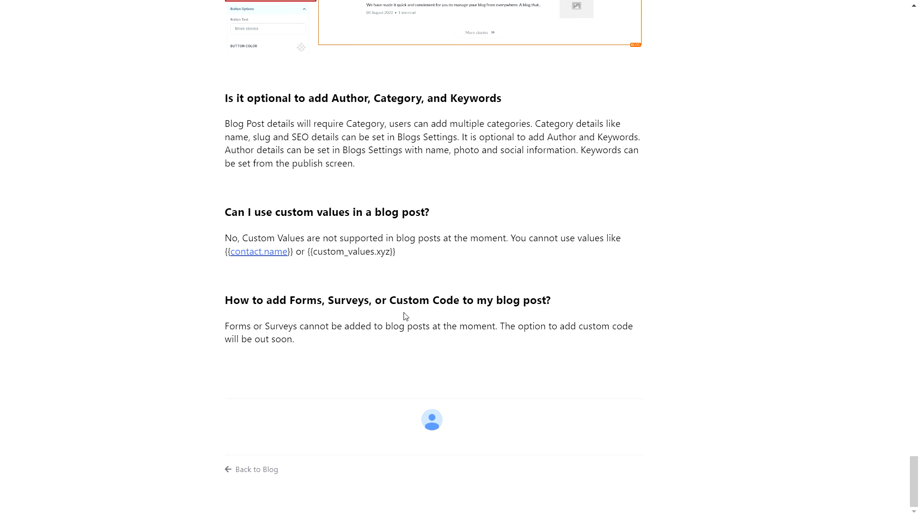
{"action": "left_click", "coordinate": [459, 38]}
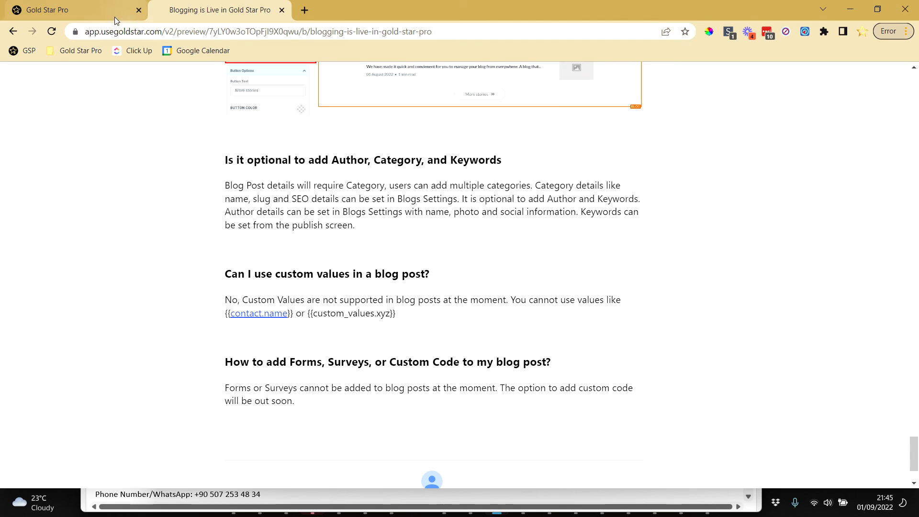
{"action": "left_click", "coordinate": [115, 18]}
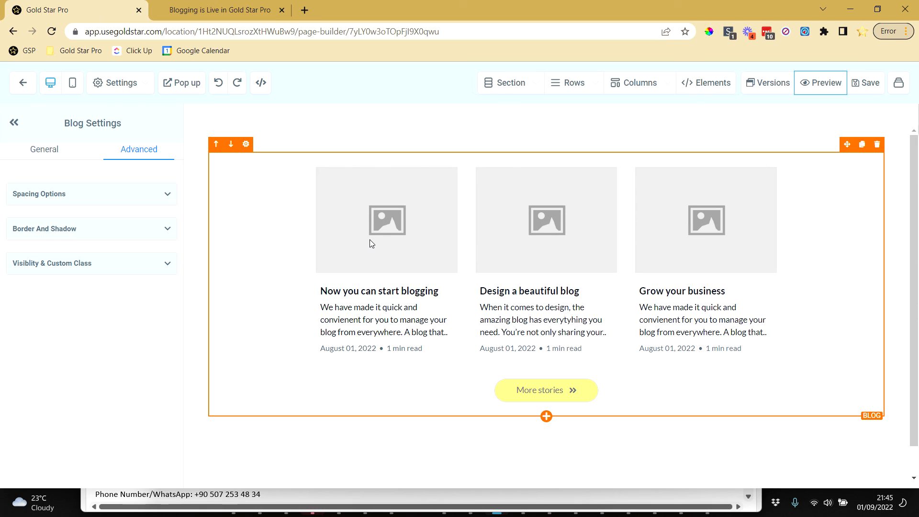